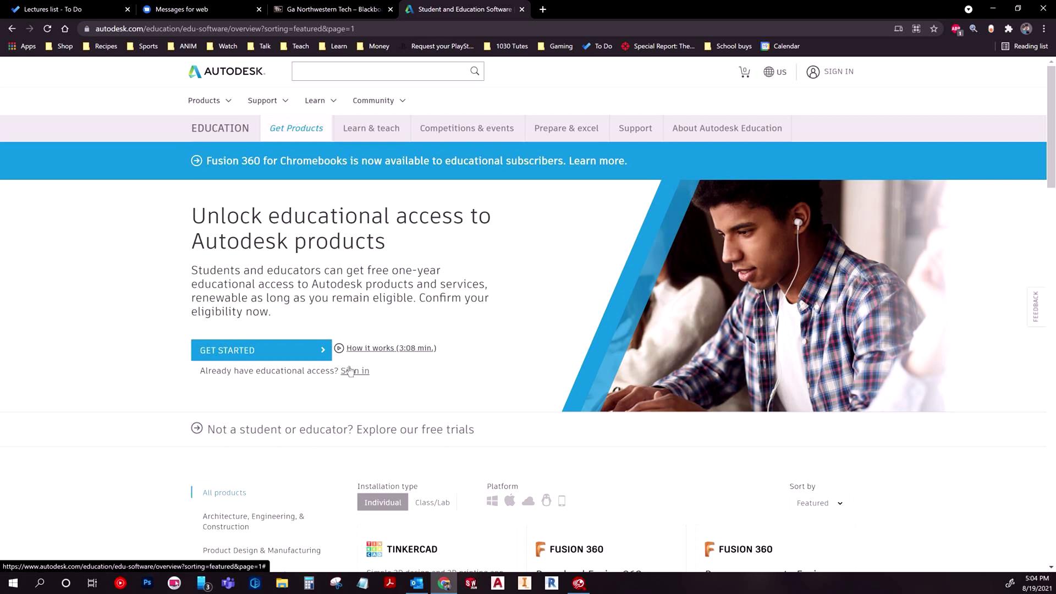
# Sign in to the Autodesk Education site, resubmitting the account email, then use the saved password.
pyautogui.click(836, 71)
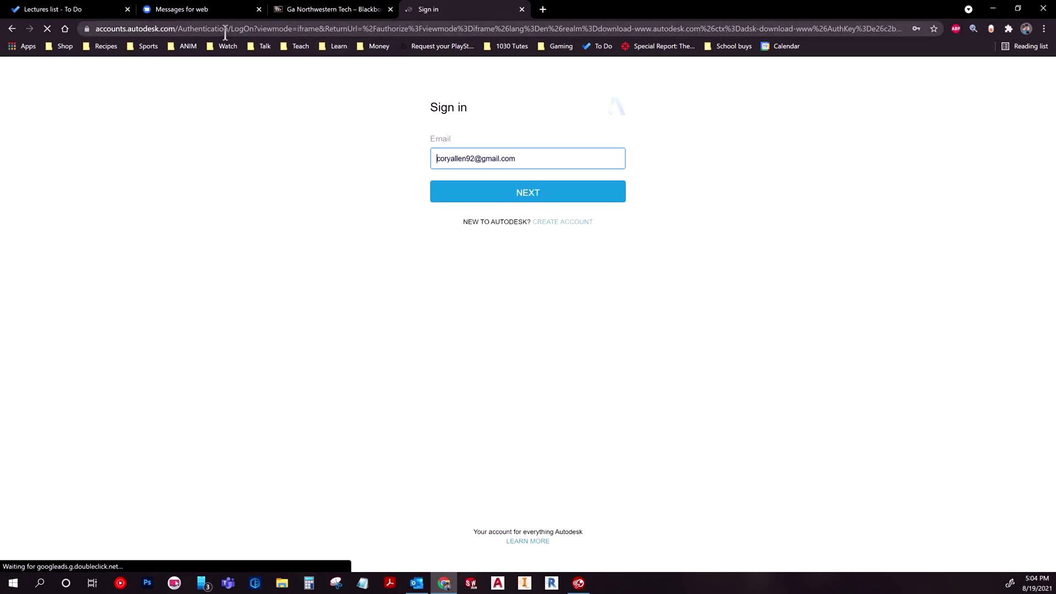
pyautogui.click(505, 192)
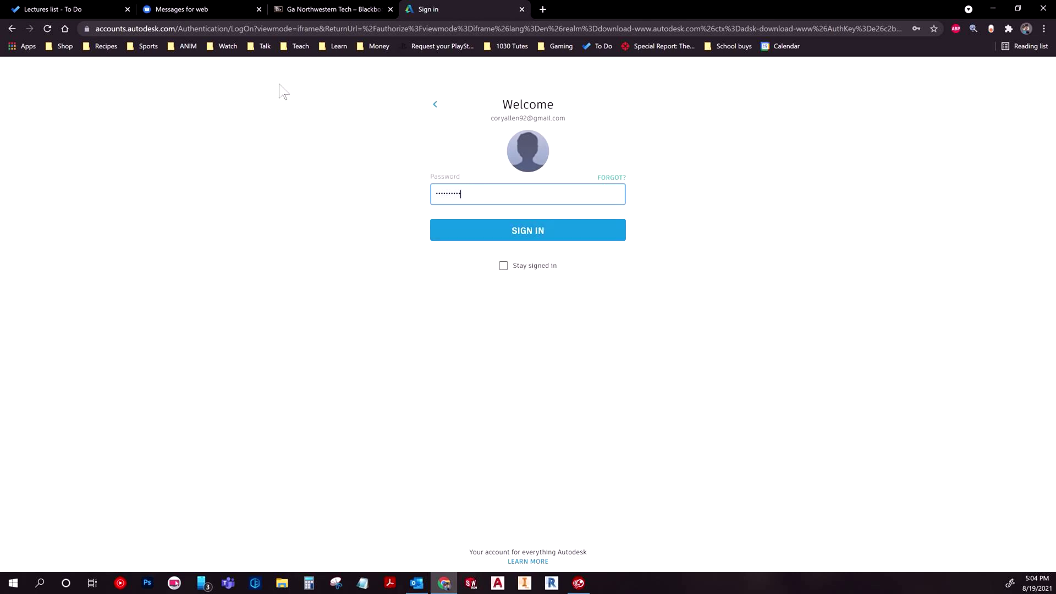
pyautogui.click(14, 28)
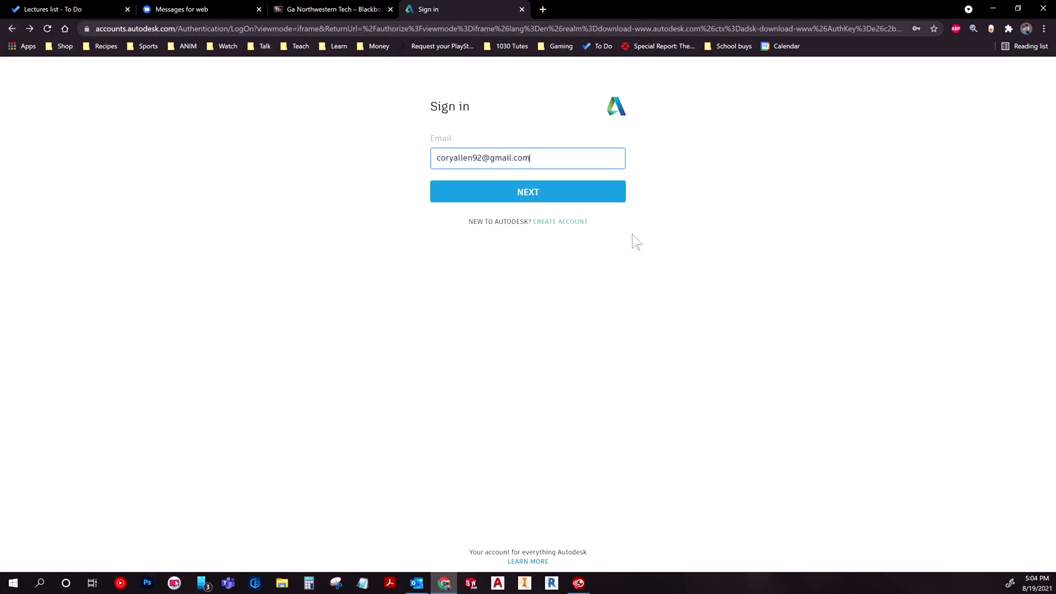
pyautogui.click(519, 201)
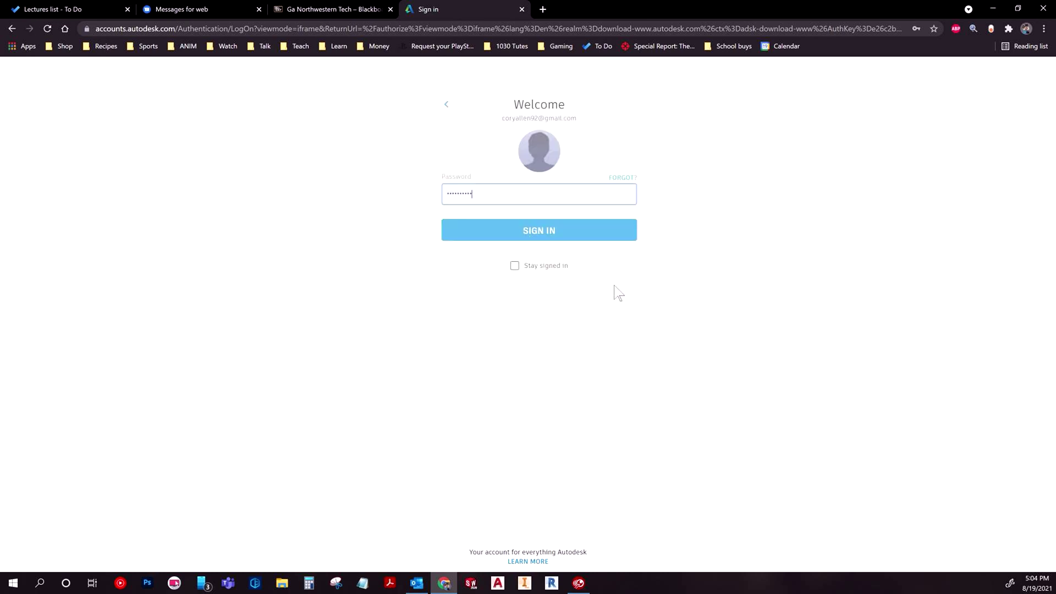
pyautogui.click(543, 239)
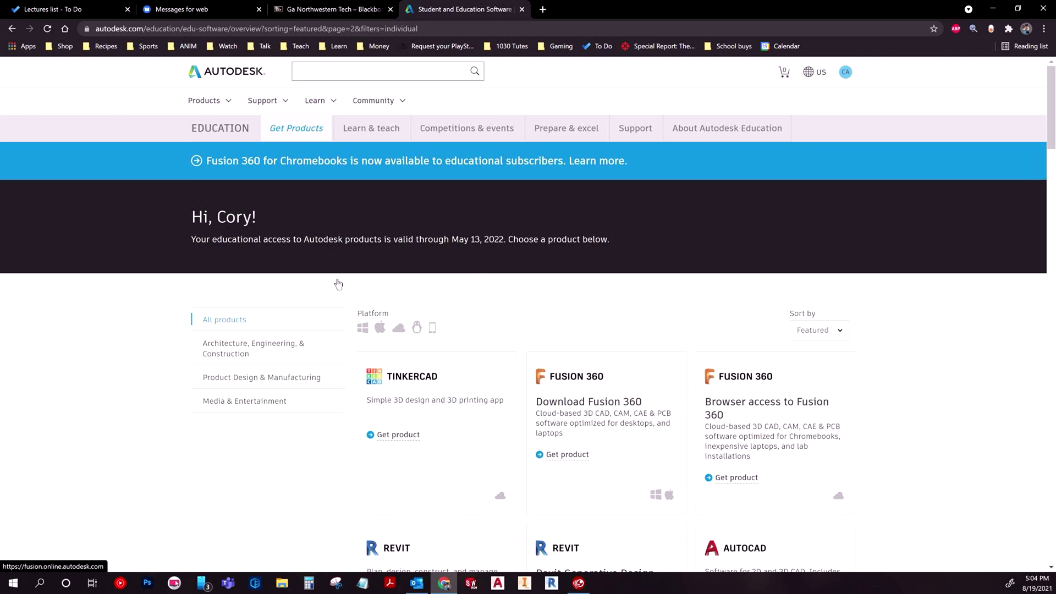
# Scroll through the All products list (Tinkercad, Fusion 360, Revit, AutoCAD, Inventor) and return to the top.
pyautogui.scroll(-5, 598, 374)
pyautogui.scroll(-3, 687, 397)
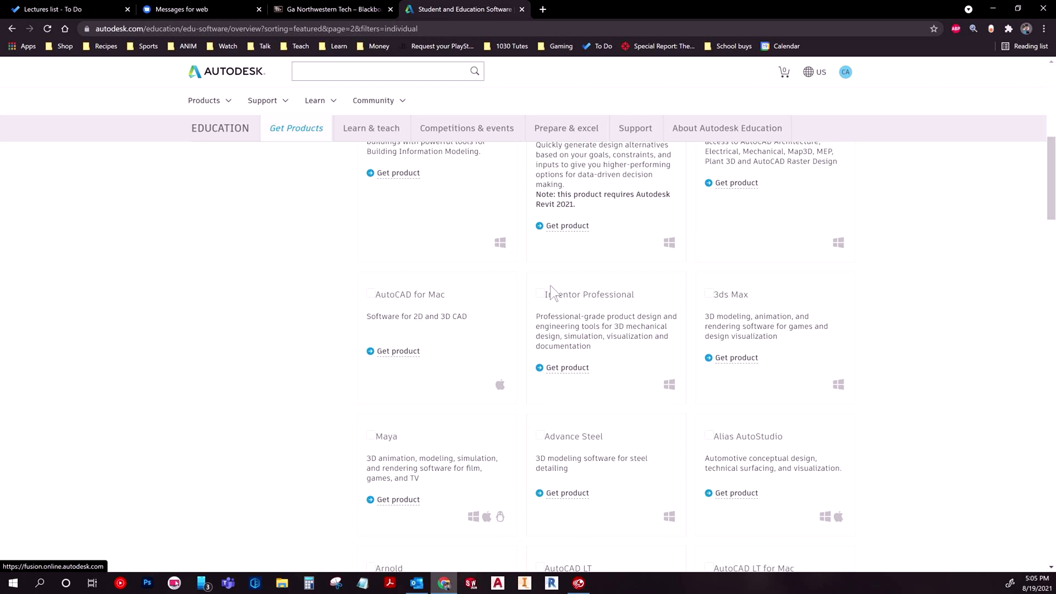
pyautogui.scroll(6, 735, 321)
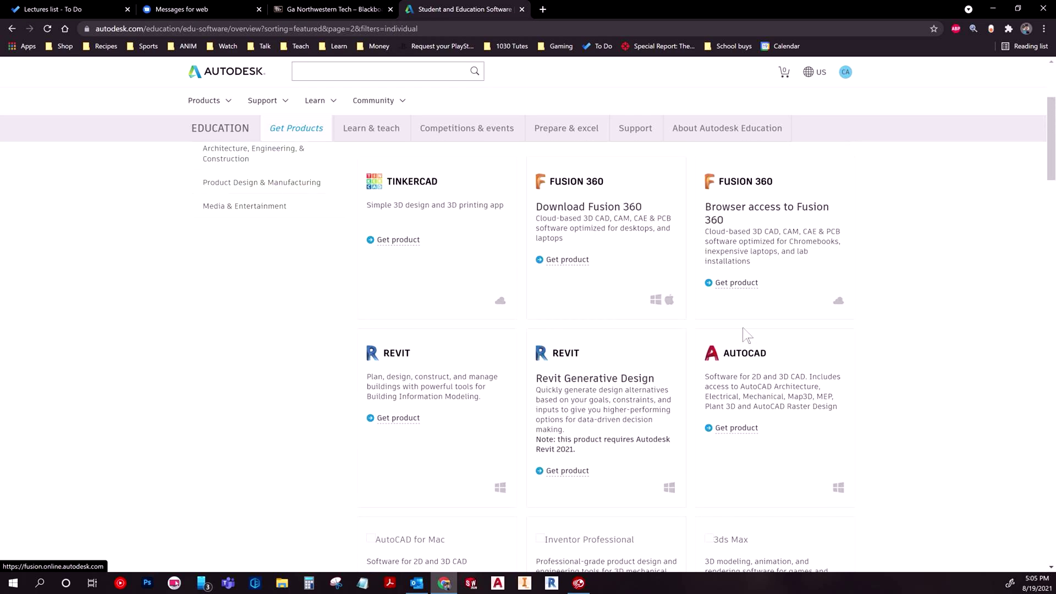
pyautogui.scroll(-7, 736, 344)
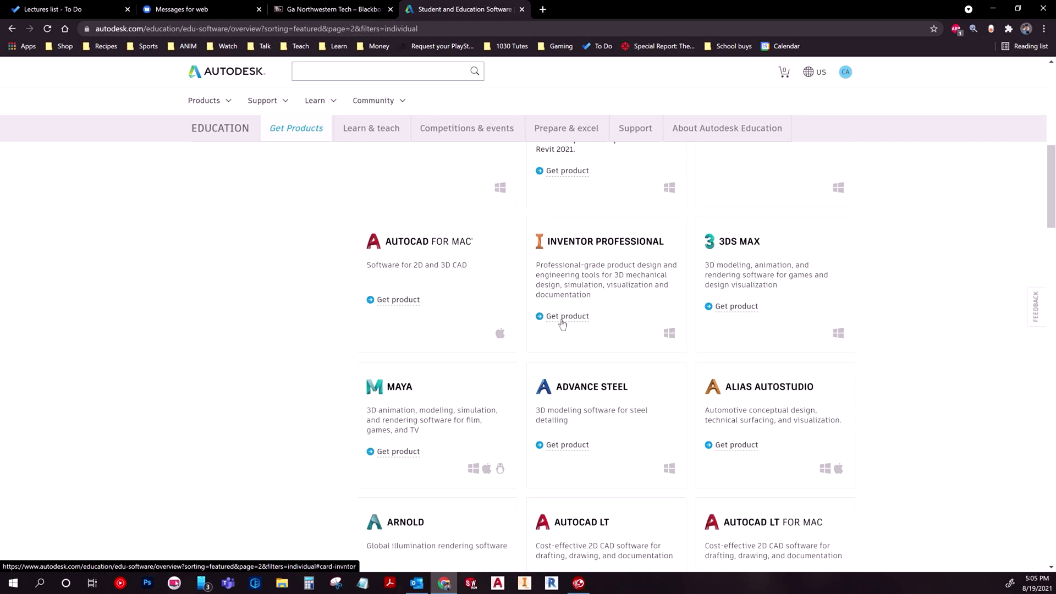
pyautogui.scroll(10, 565, 321)
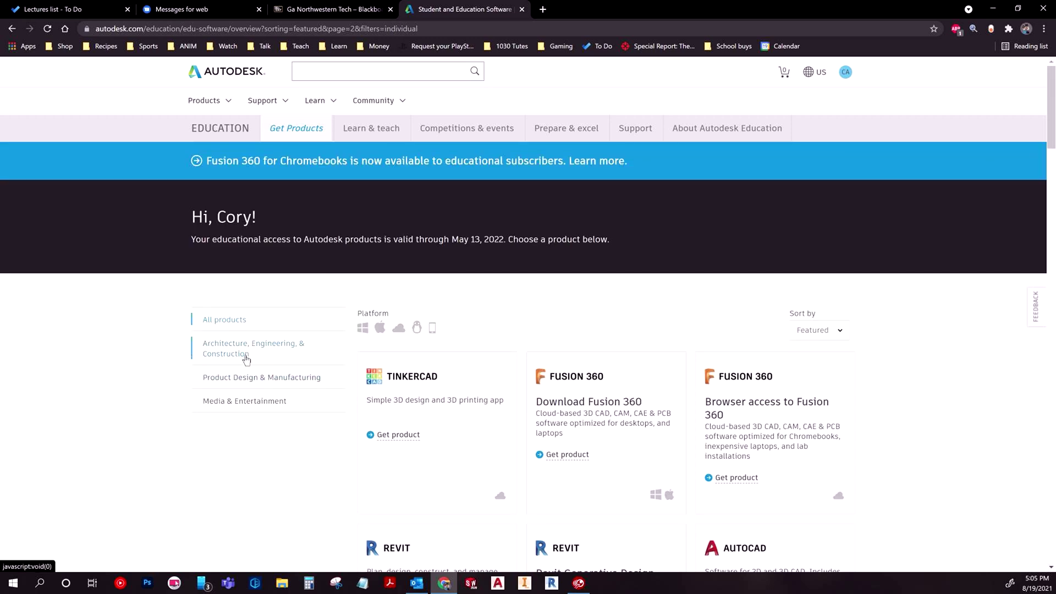
# Filter products to Architecture, Engineering & Construction and browse the results.
pyautogui.click(246, 353)
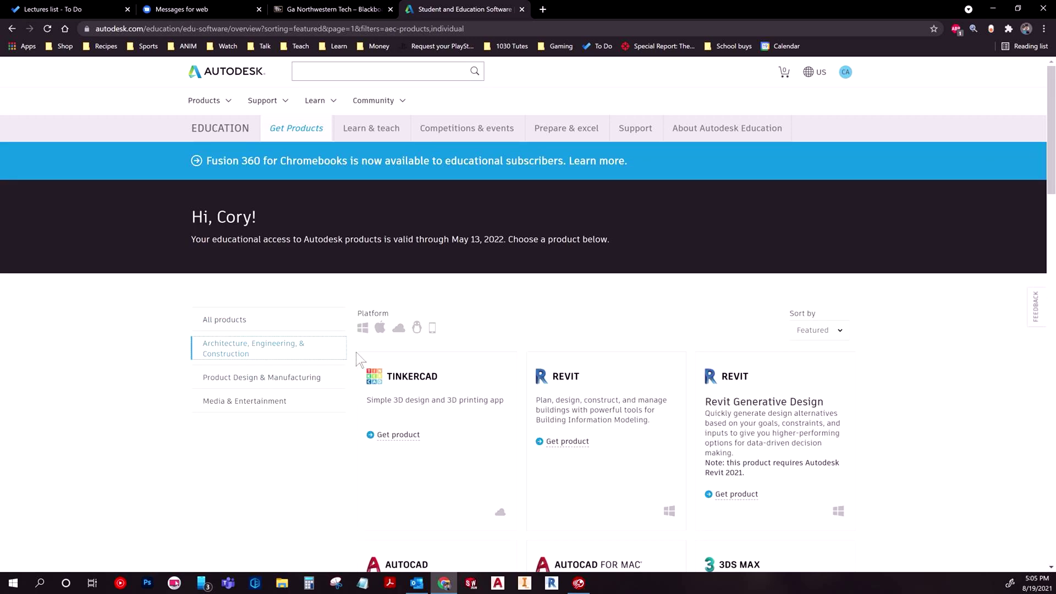
pyautogui.scroll(-6, 533, 417)
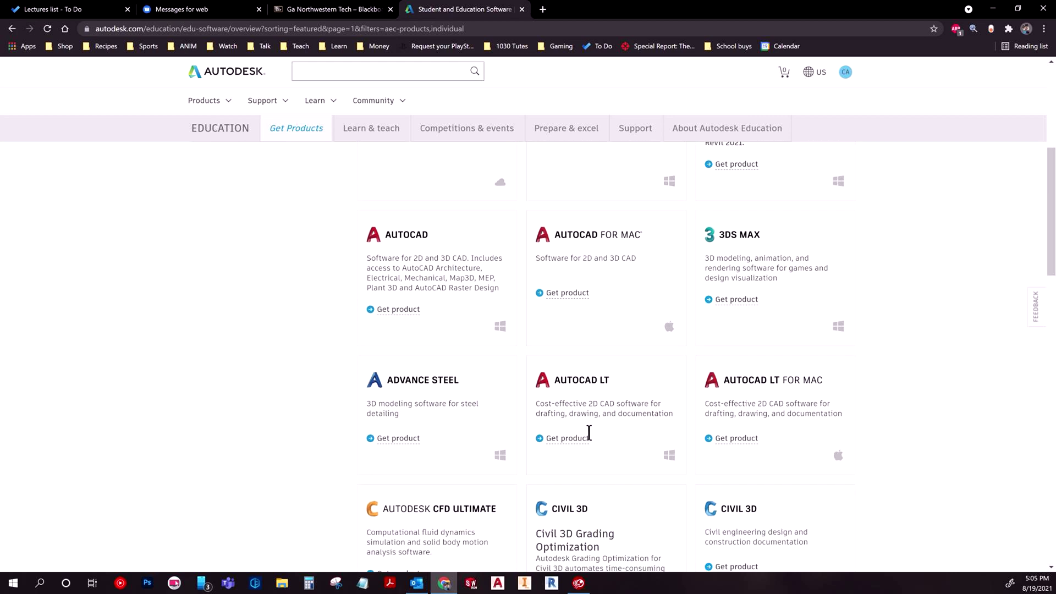
pyautogui.scroll(-4, 615, 421)
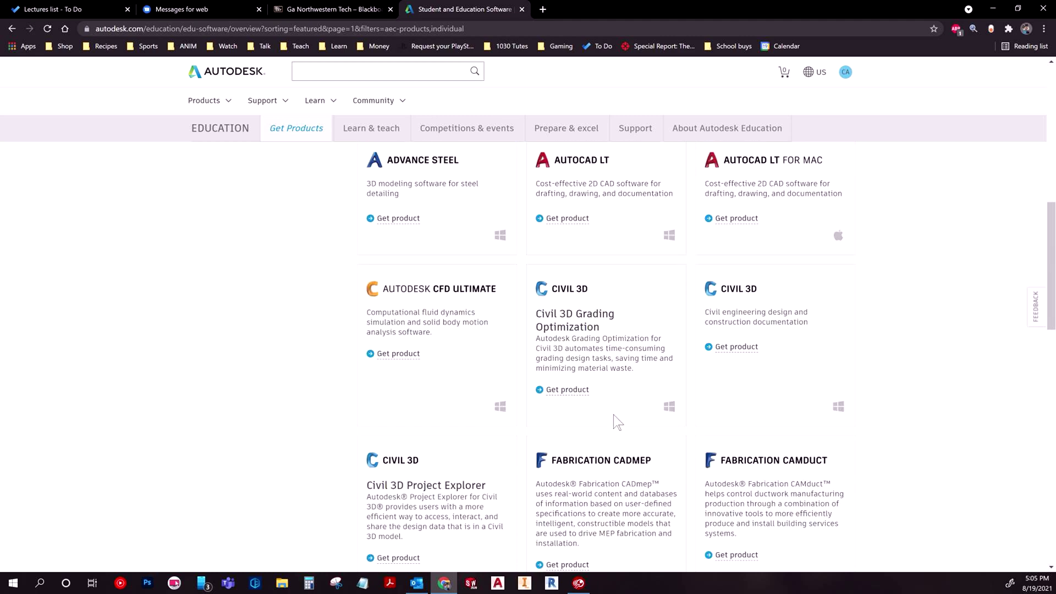
pyautogui.scroll(-10, 618, 421)
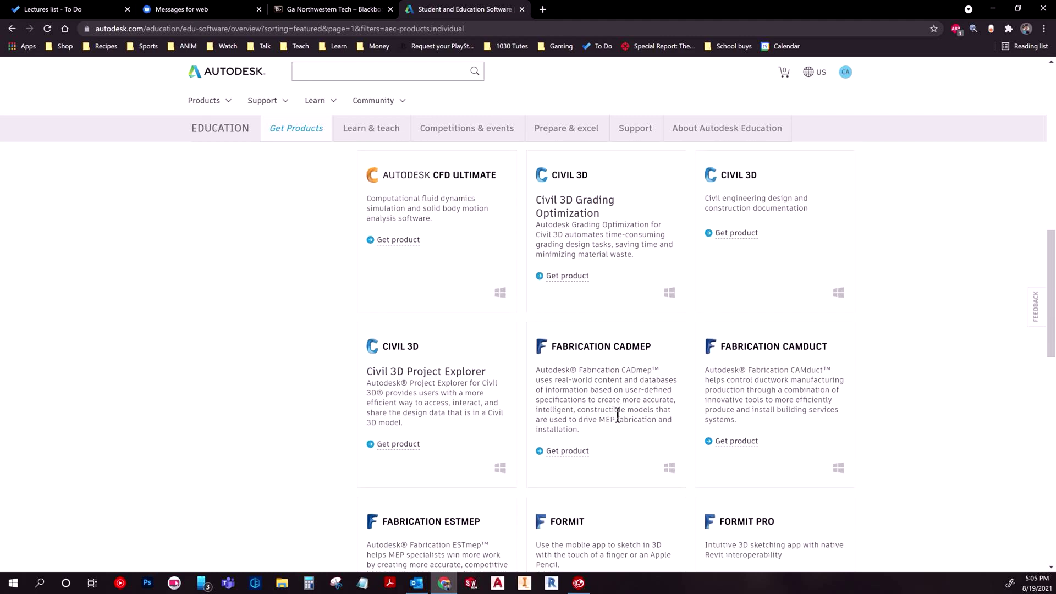
pyautogui.scroll(-2, 618, 417)
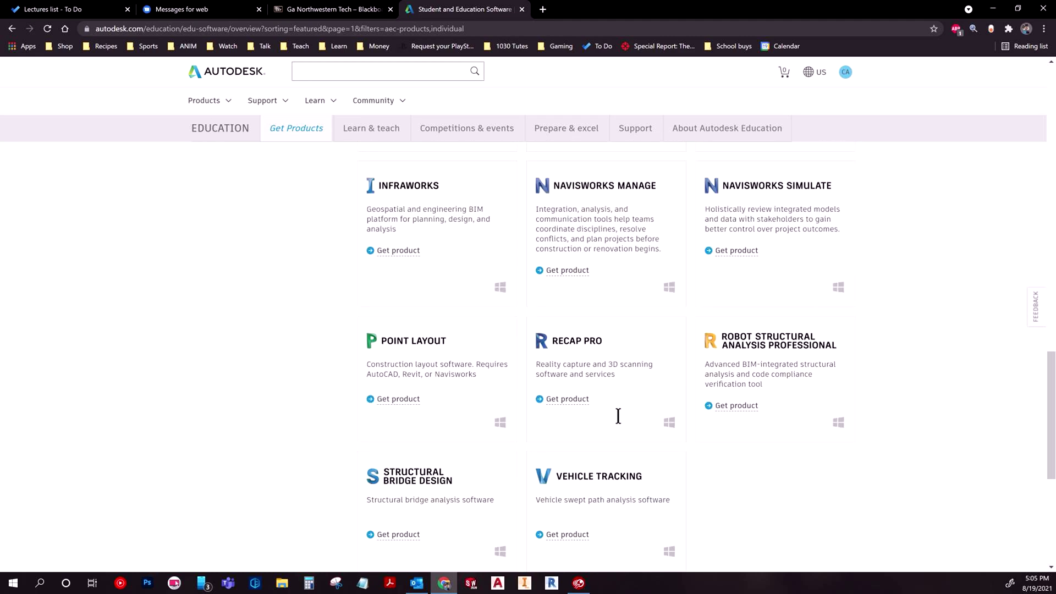
pyautogui.moveTo(1050, 434); pyautogui.dragTo(1001, 144)
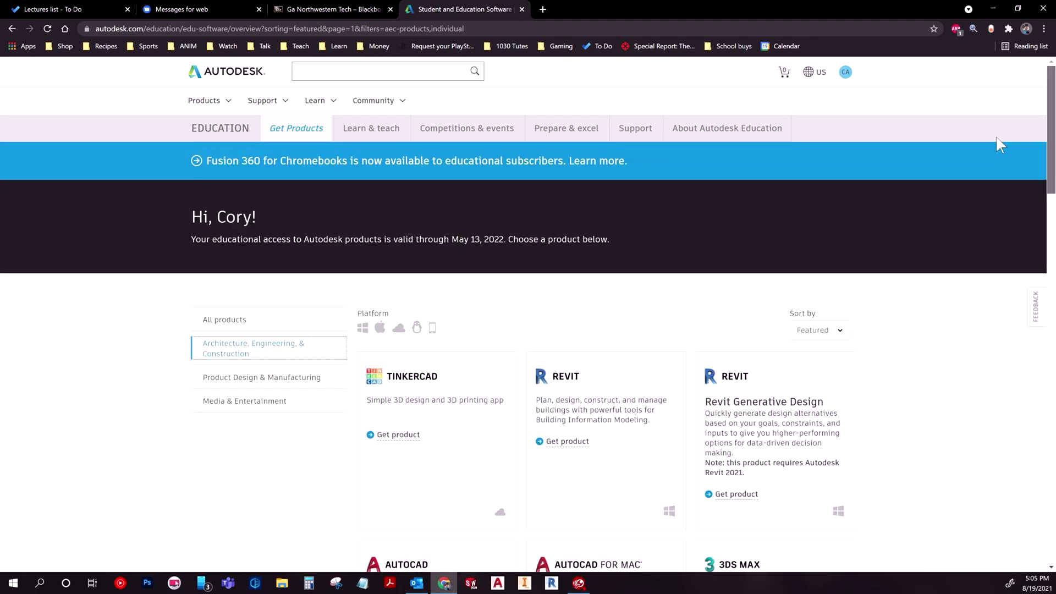
# Switch the filter to Product Design & Manufacturing and reveal Inventor Professional's download options.
pyautogui.click(231, 380)
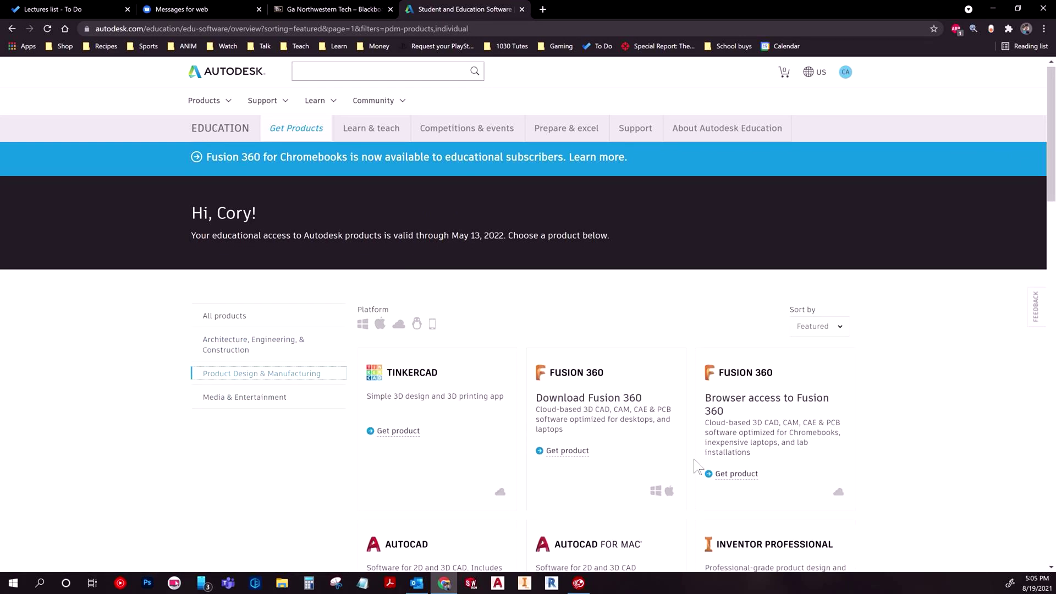
pyautogui.scroll(-4, 696, 467)
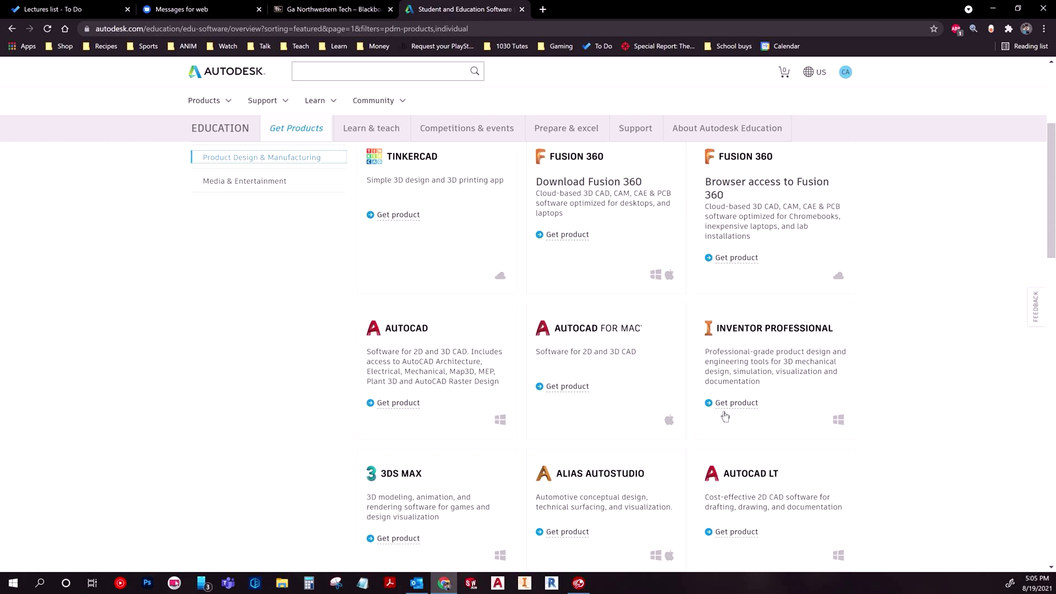
pyautogui.click(729, 405)
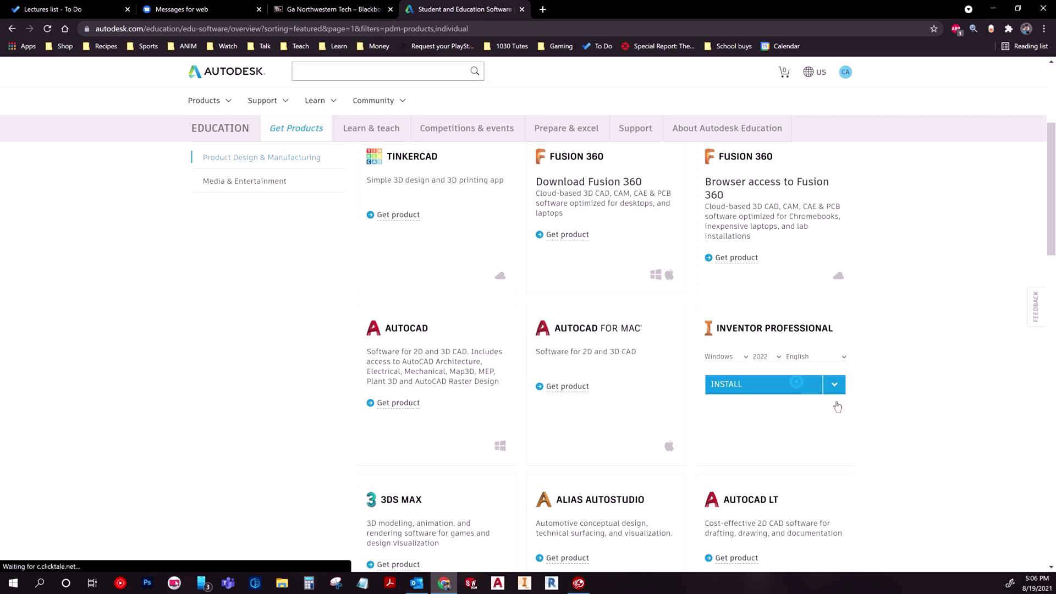
# Install Inventor Professional 2022 for Windows in English, accept the terms, and launch the downloaded installer.
pyautogui.click(796, 385)
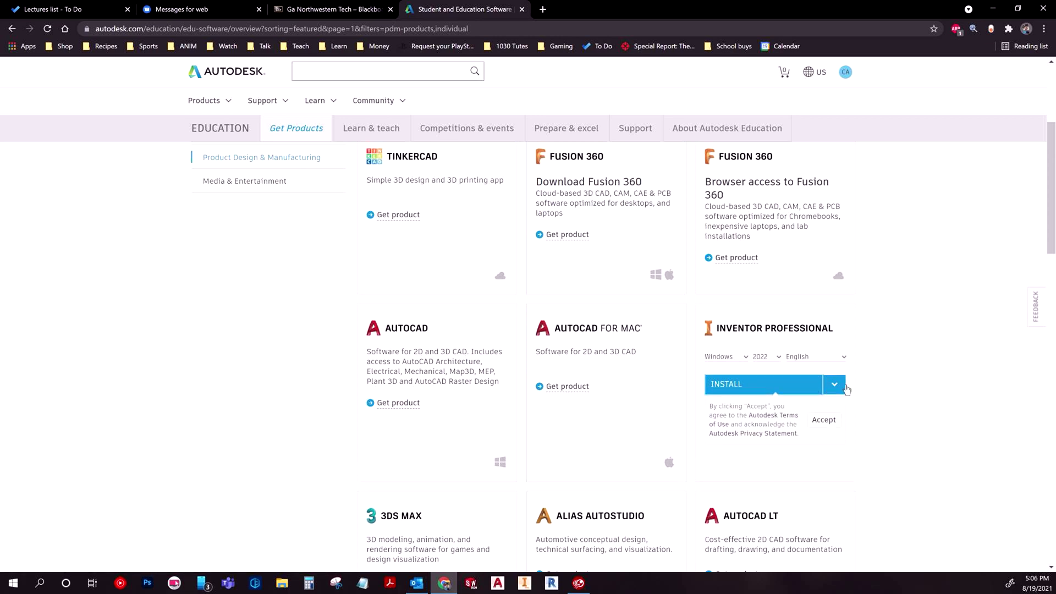
pyautogui.click(824, 420)
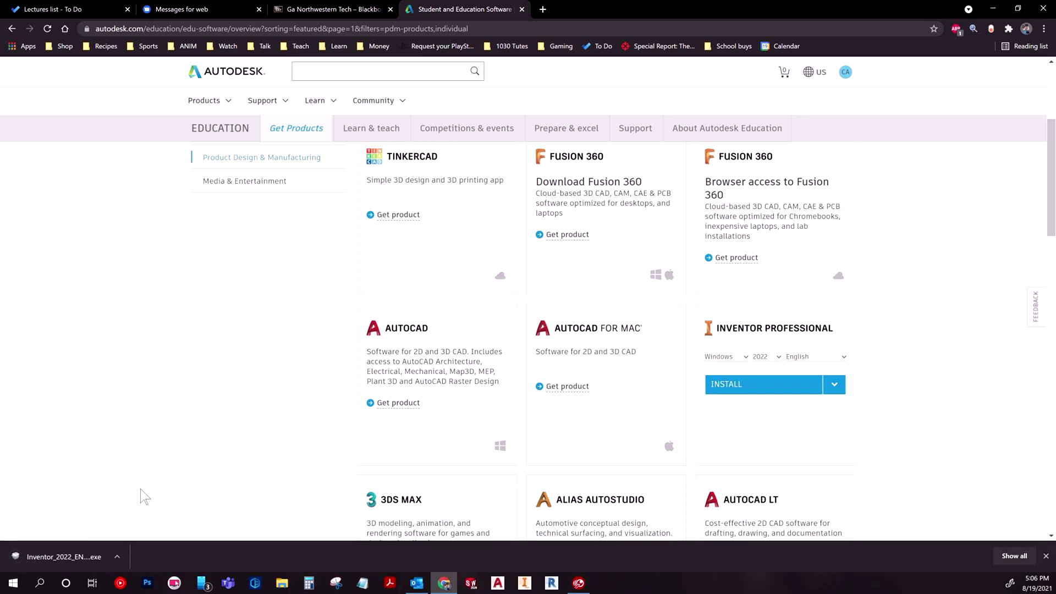
pyautogui.click(51, 557)
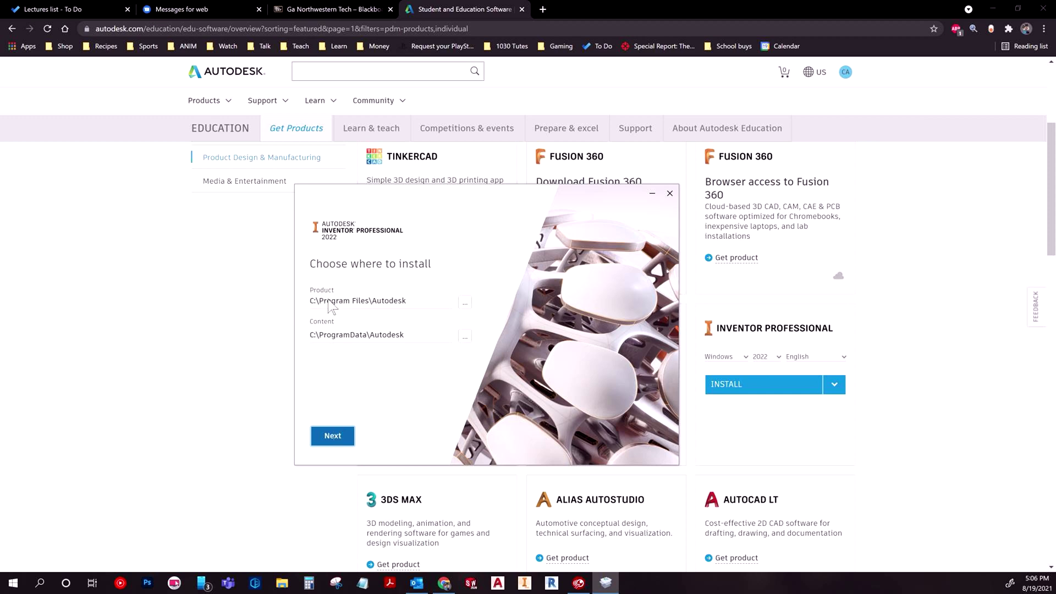
# Keep the default install locations, exclude DWG TrueView 2022, install, and postpone the restart.
pyautogui.click(332, 435)
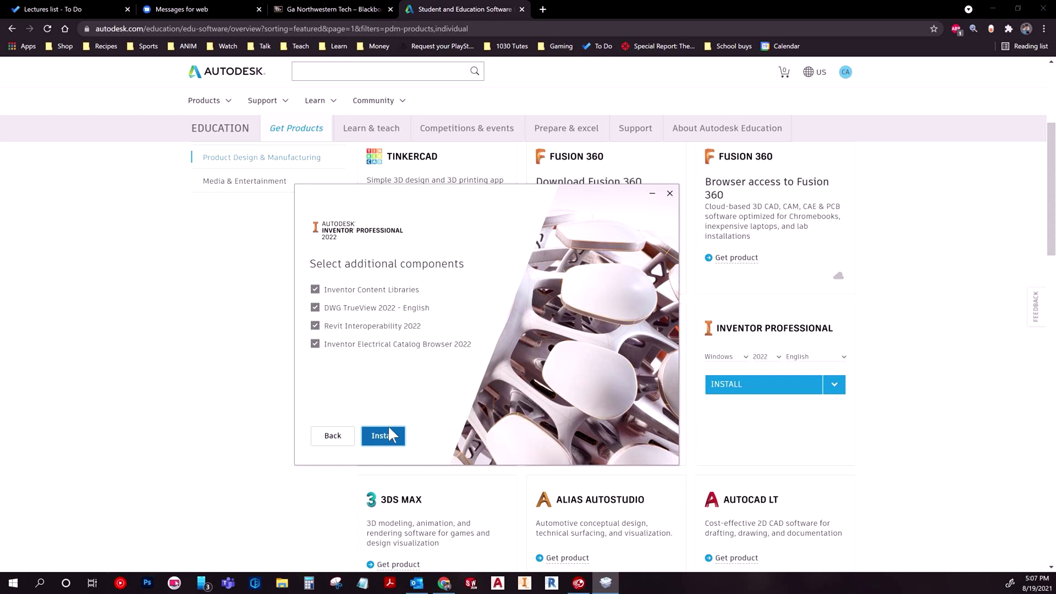
pyautogui.moveTo(368, 312)
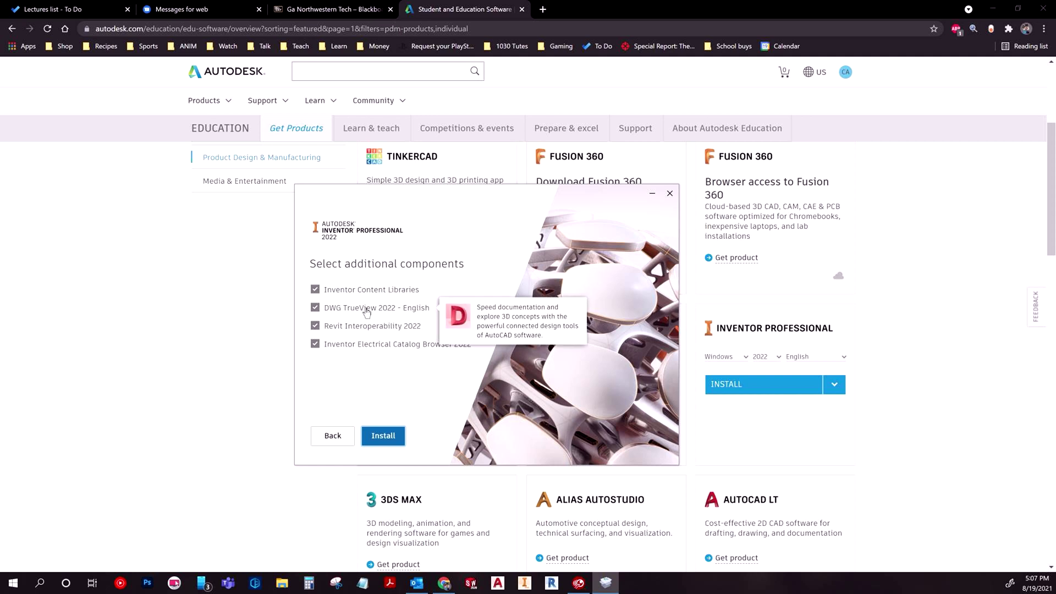
pyautogui.click(367, 310)
pyautogui.moveTo(346, 329)
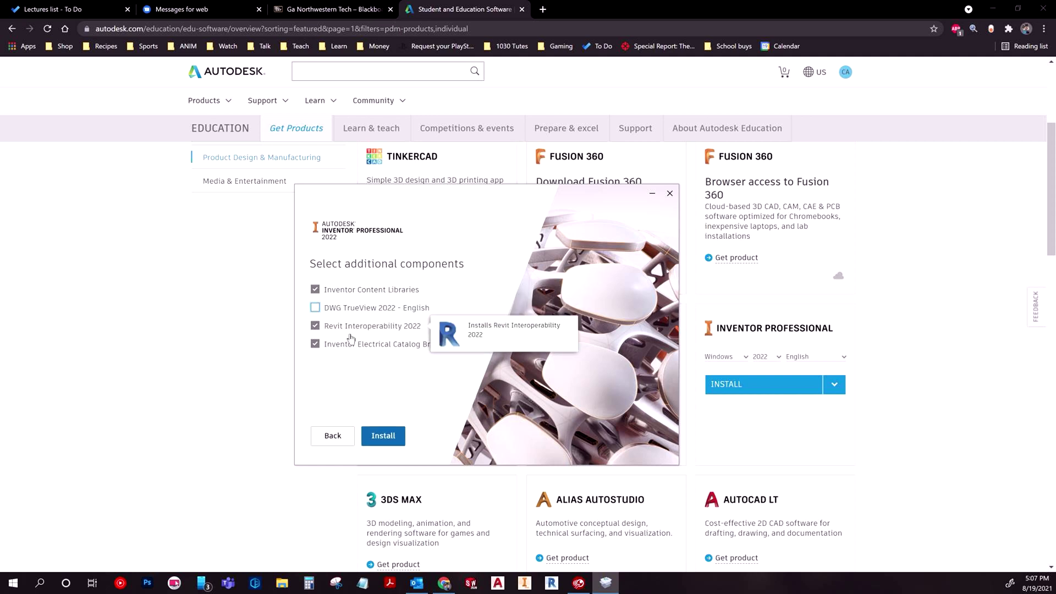
pyautogui.click(380, 435)
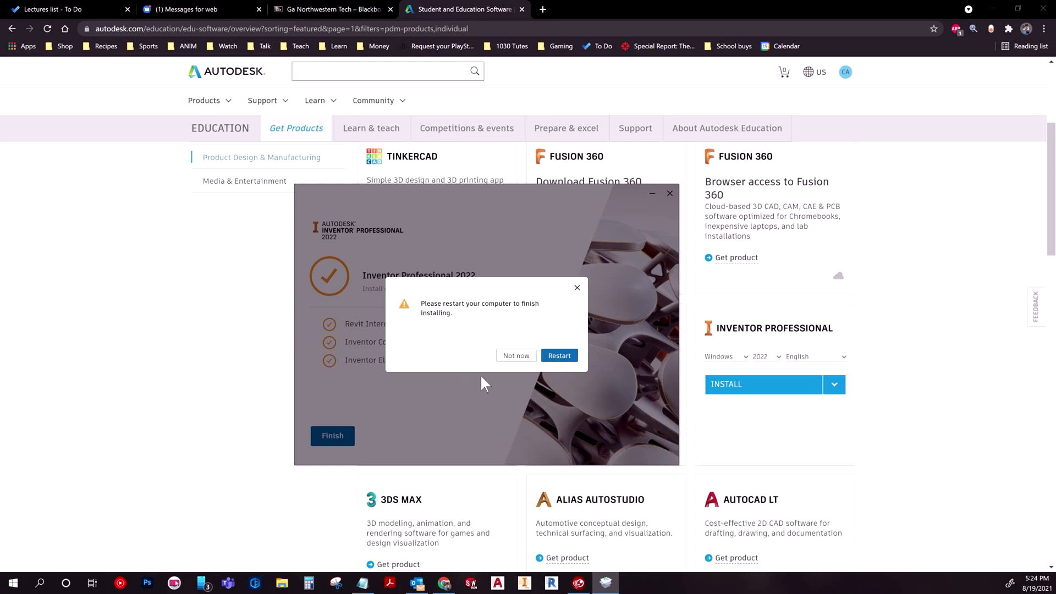
pyautogui.click(506, 357)
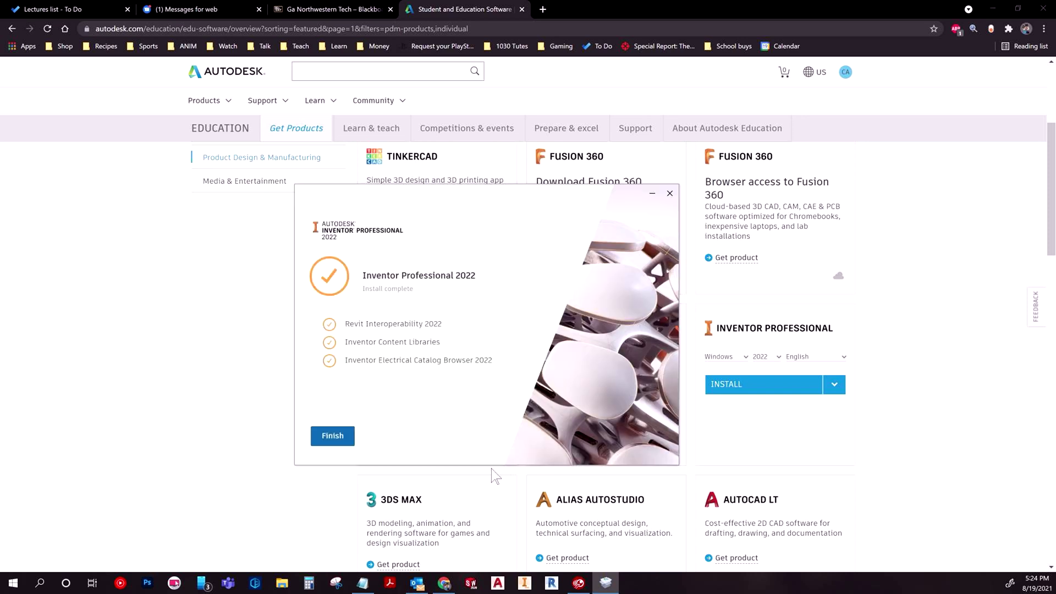
# Close the installer, launch Inventor Professional 2022 from the Start menu's Autodesk Inventor 2022 folder, and minimize the browser.
pyautogui.press('Return')
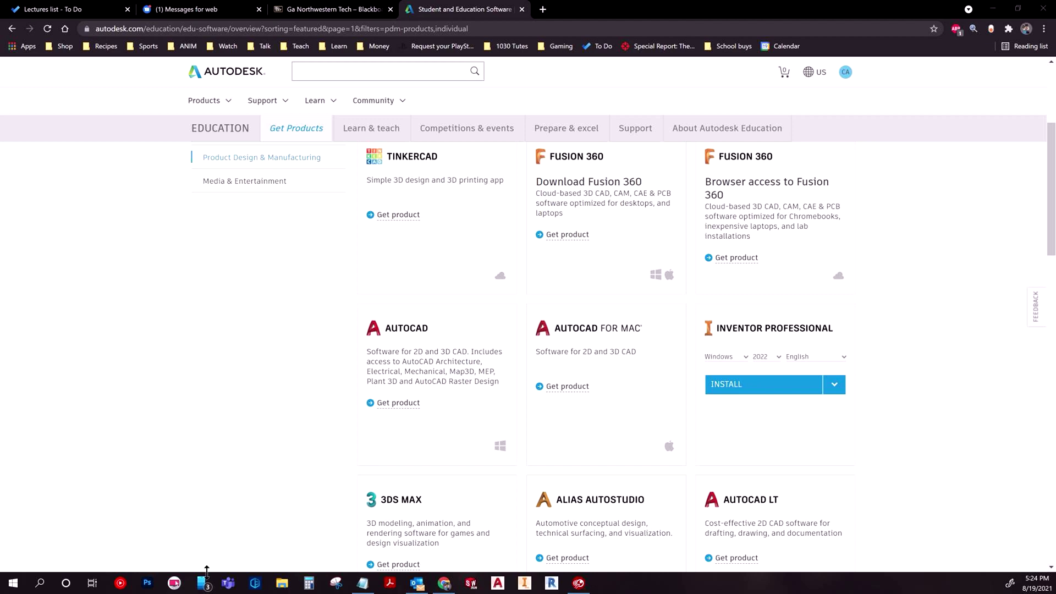
pyautogui.click(13, 583)
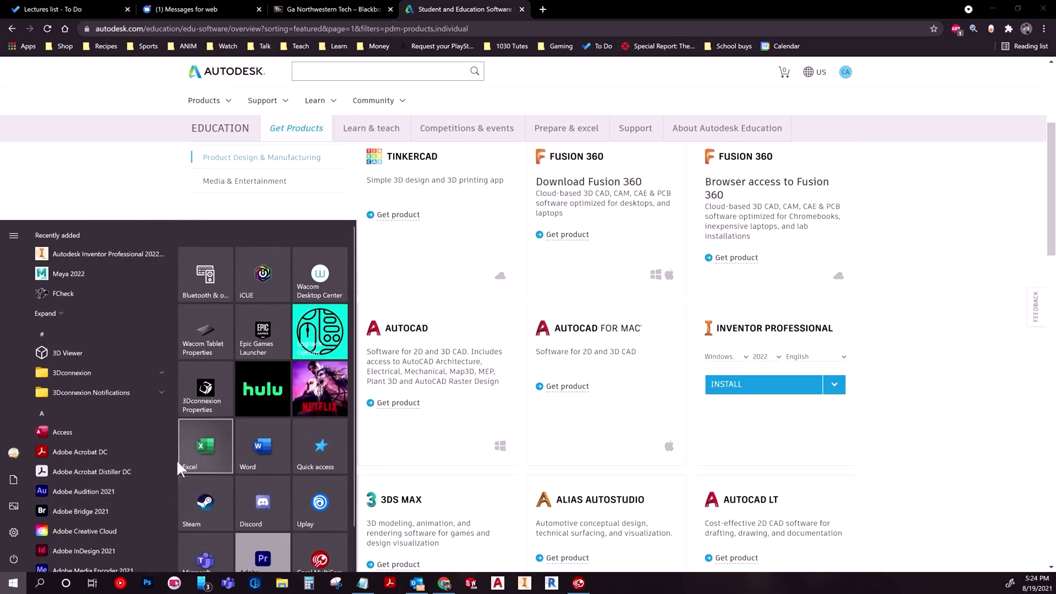
pyautogui.scroll(-2, 147, 447)
pyautogui.scroll(-3, 146, 446)
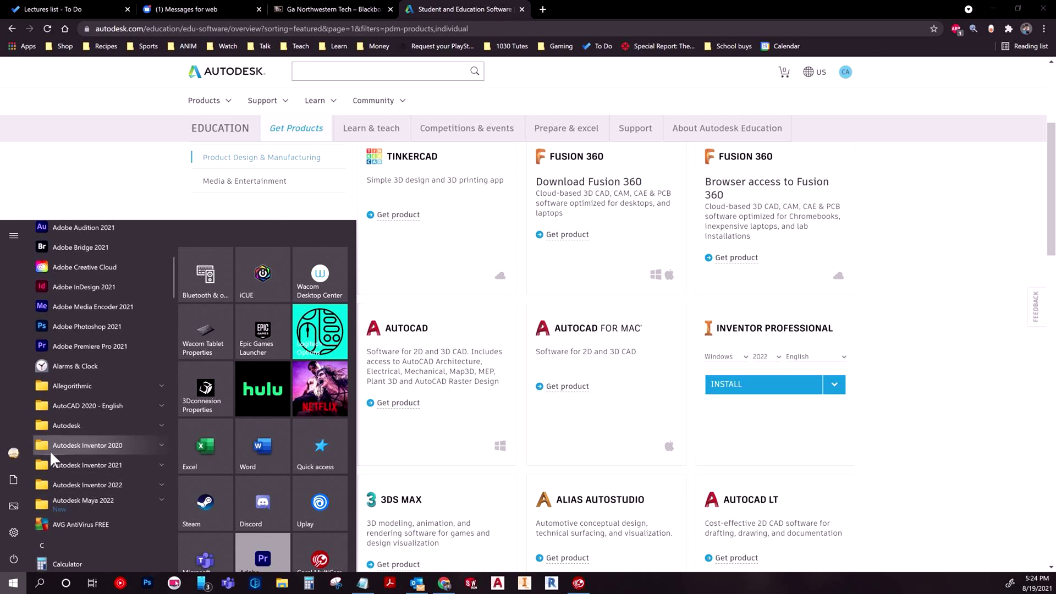
pyautogui.click(62, 483)
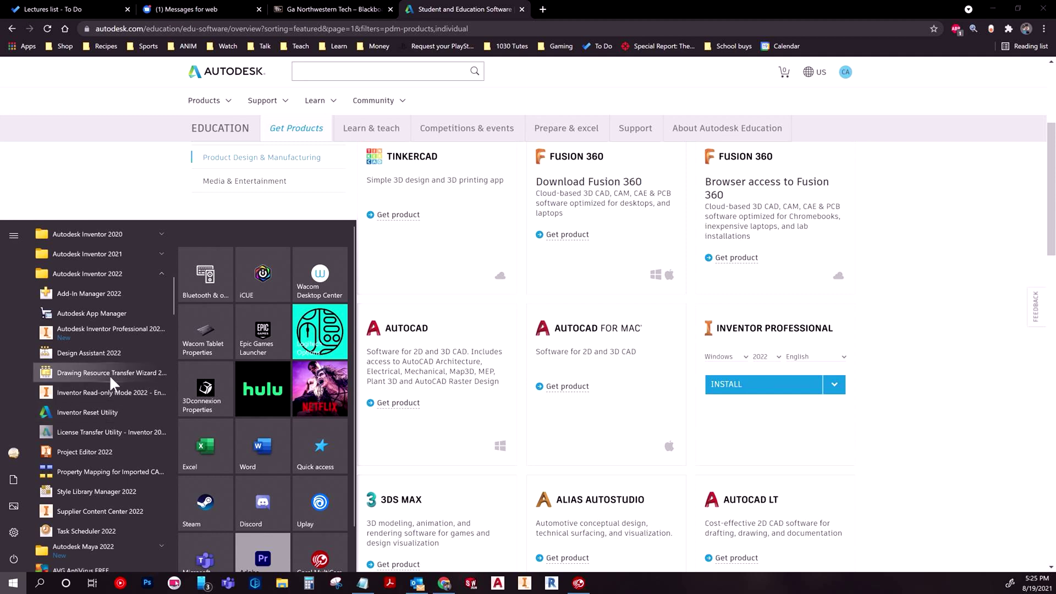
pyautogui.click(88, 328)
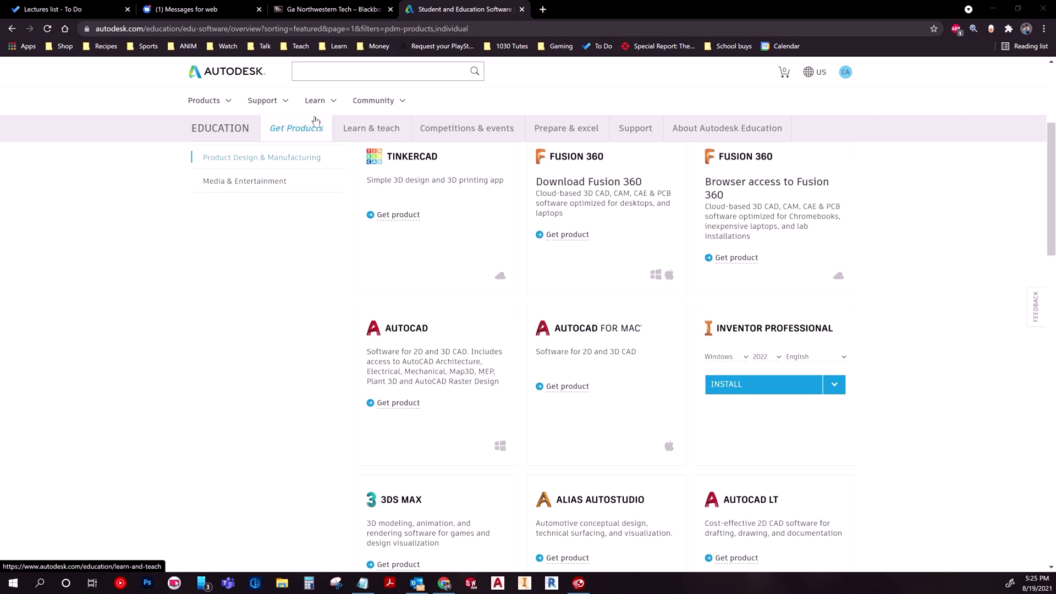
pyautogui.click(993, 8)
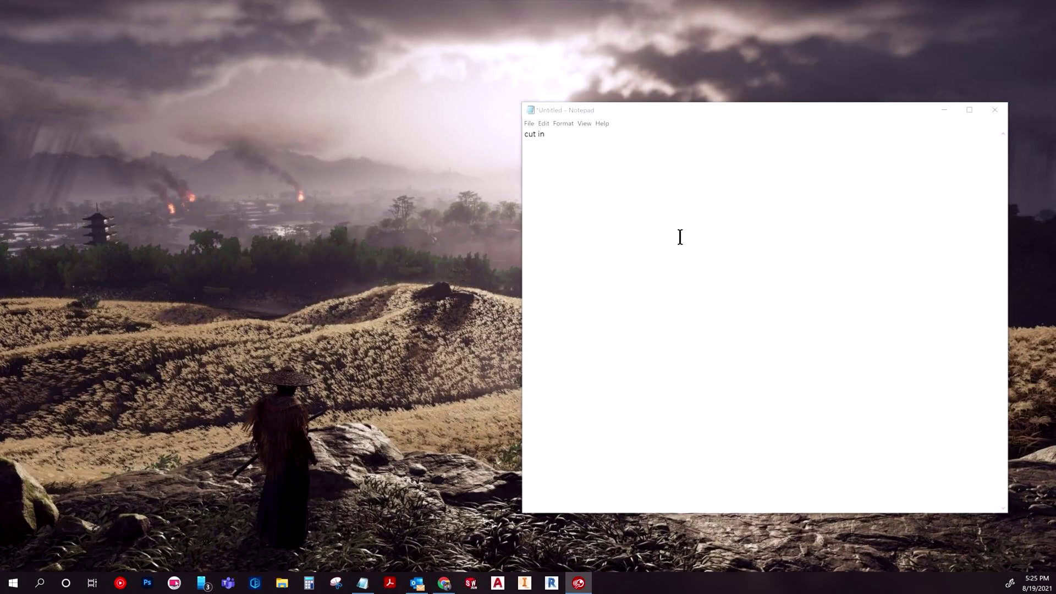
# Minimize Notepad, pick Inventor 2020 as migration source, then clear all settings and confirm.
pyautogui.click(943, 110)
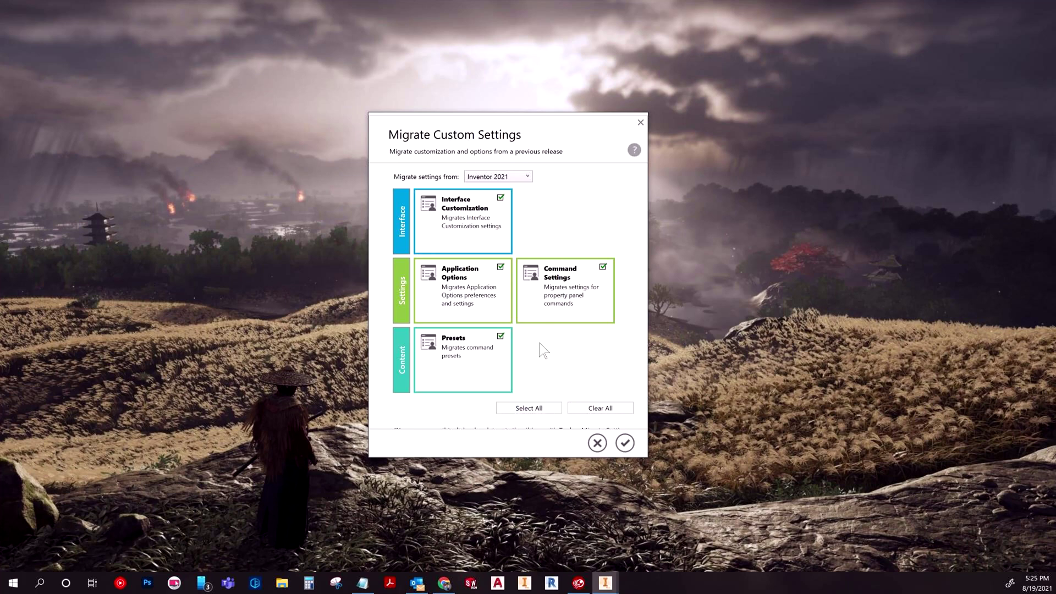
pyautogui.click(505, 176)
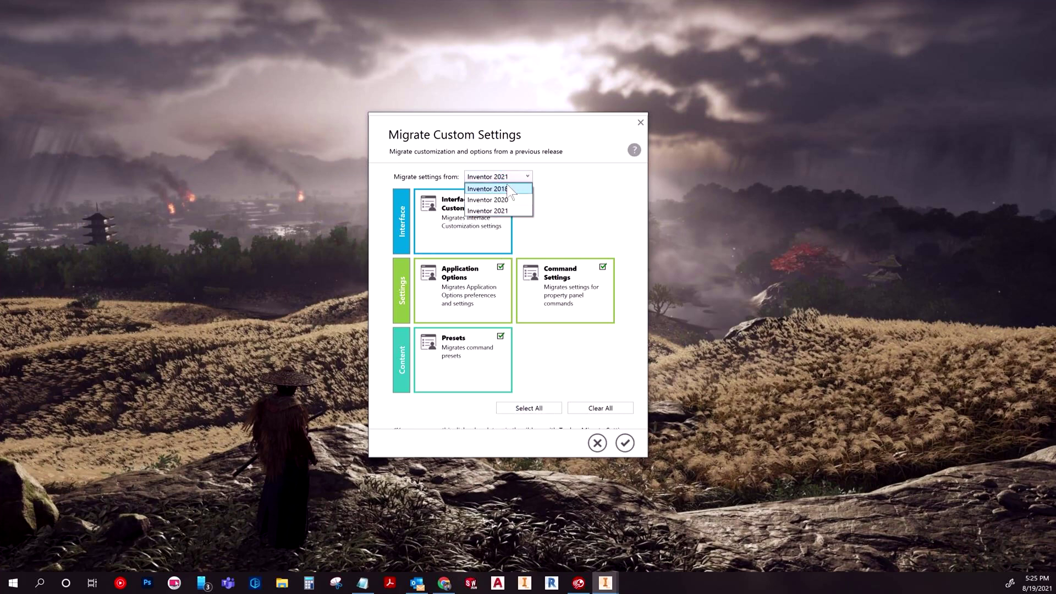
pyautogui.click(507, 202)
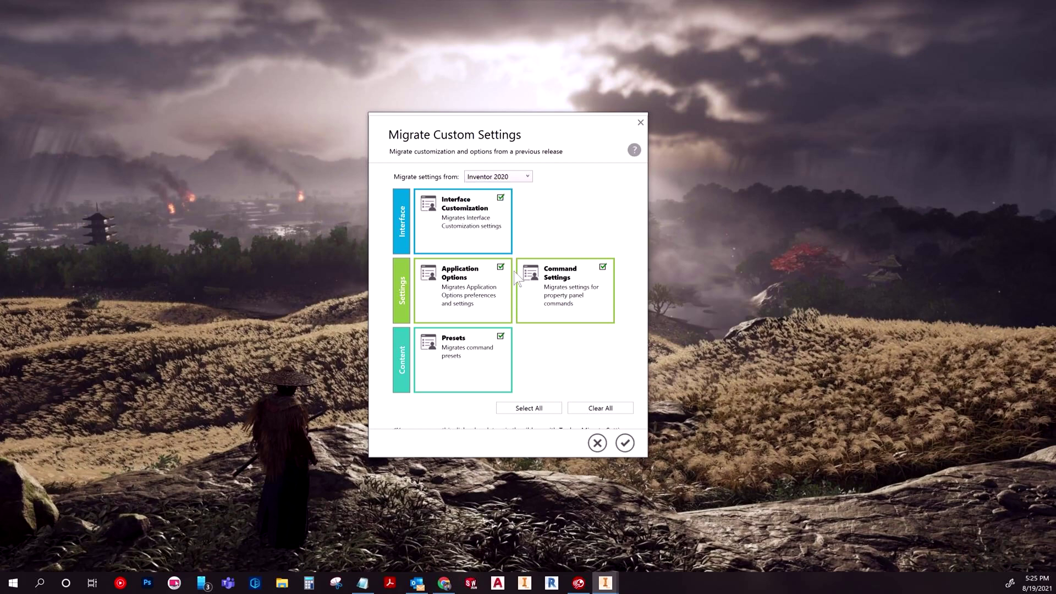
pyautogui.click(501, 198)
pyautogui.click(526, 408)
pyautogui.click(500, 177)
pyautogui.click(604, 408)
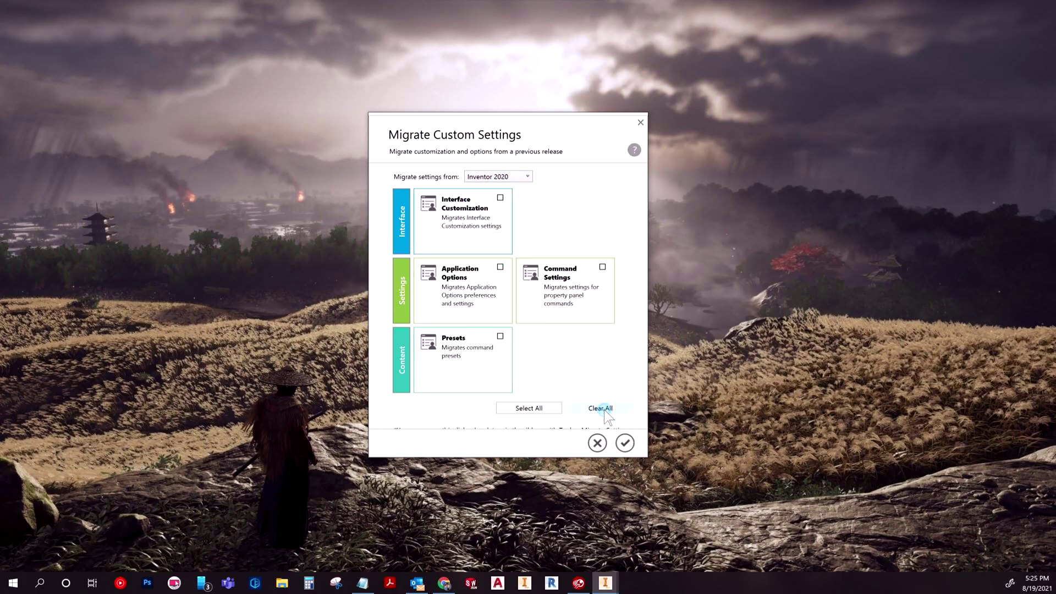
pyautogui.click(626, 443)
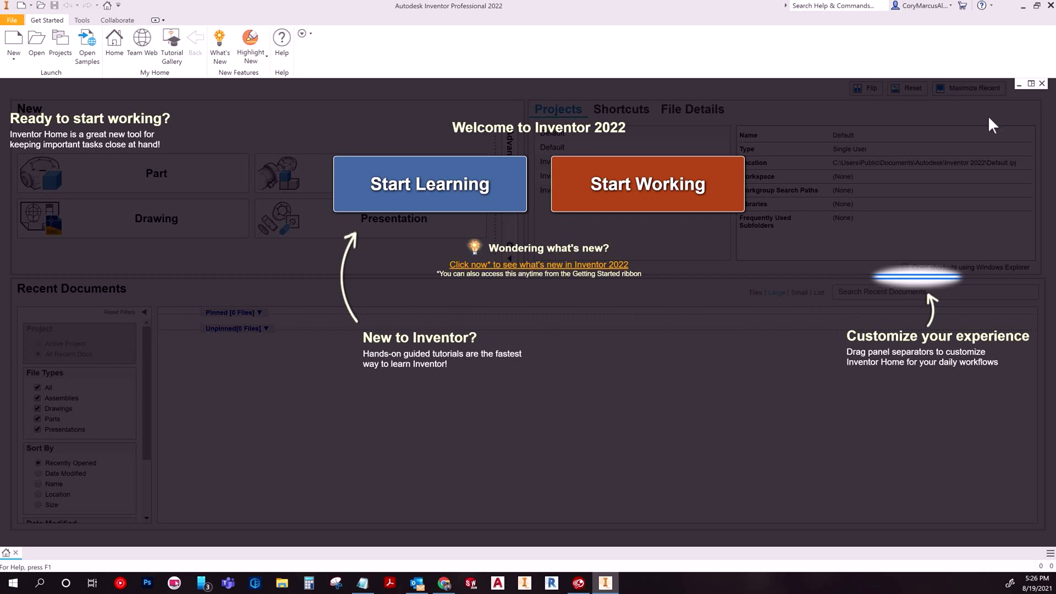
# Close the Home panel, create Part1 from Standard.ipt, and bring back the Autodesk Education page.
pyautogui.click(1042, 84)
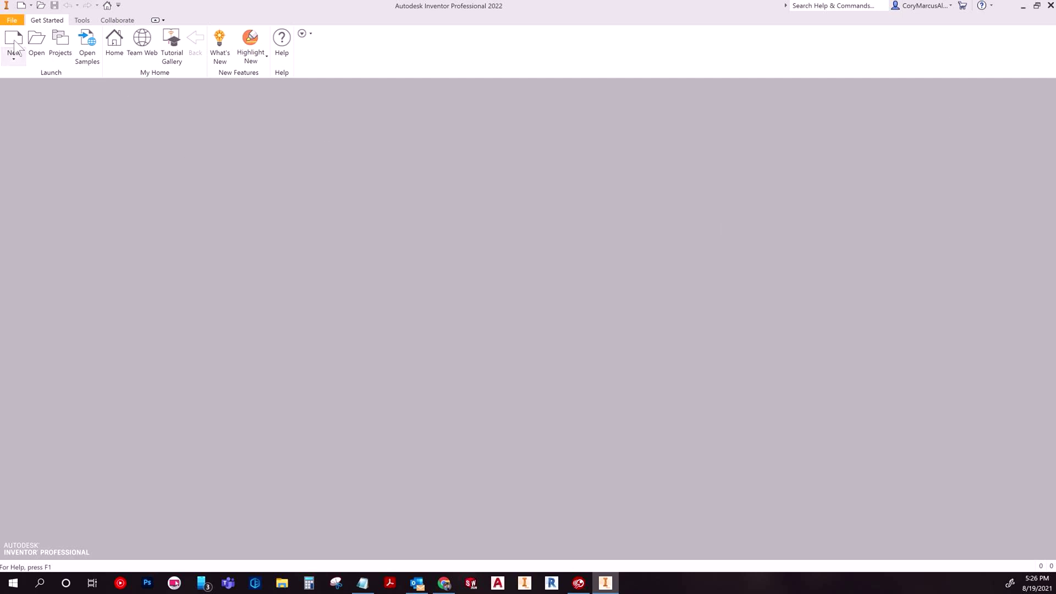
pyautogui.hotkey('ctrl', 'n')
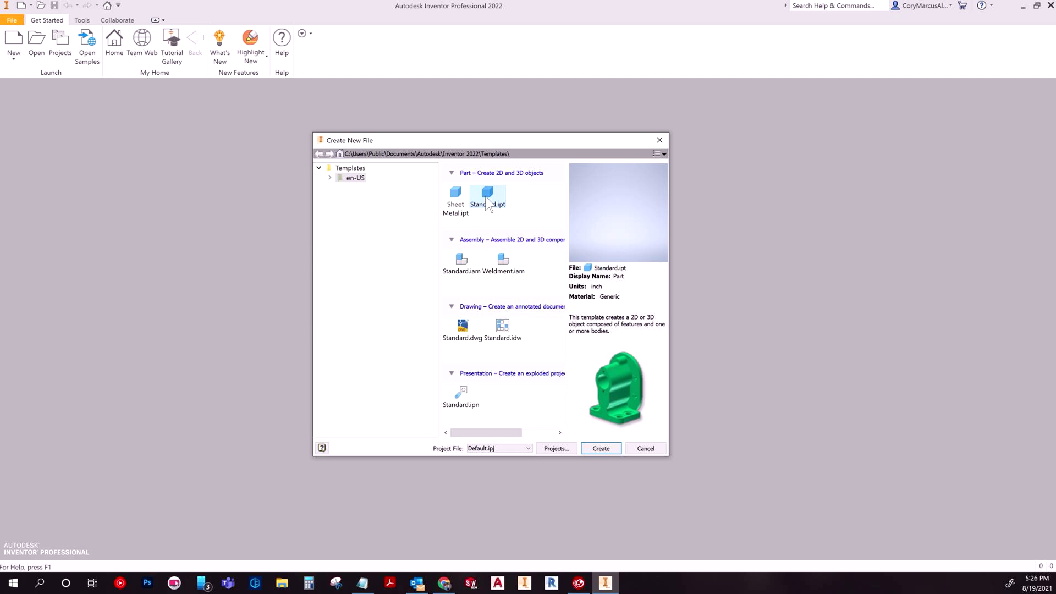
pyautogui.doubleClick(487, 198)
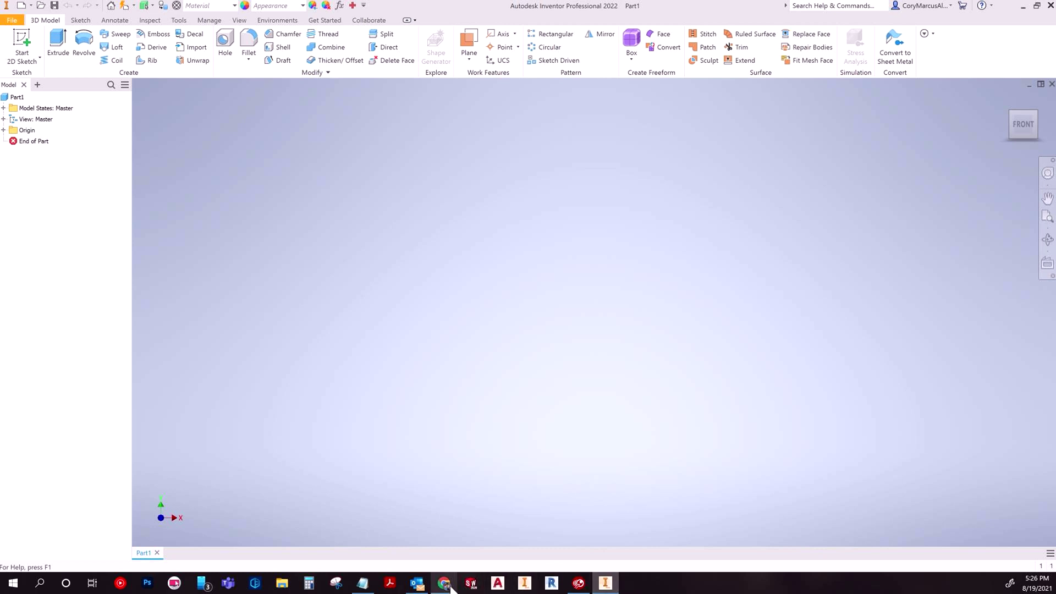
pyautogui.moveTo(444, 583)
pyautogui.click(440, 531)
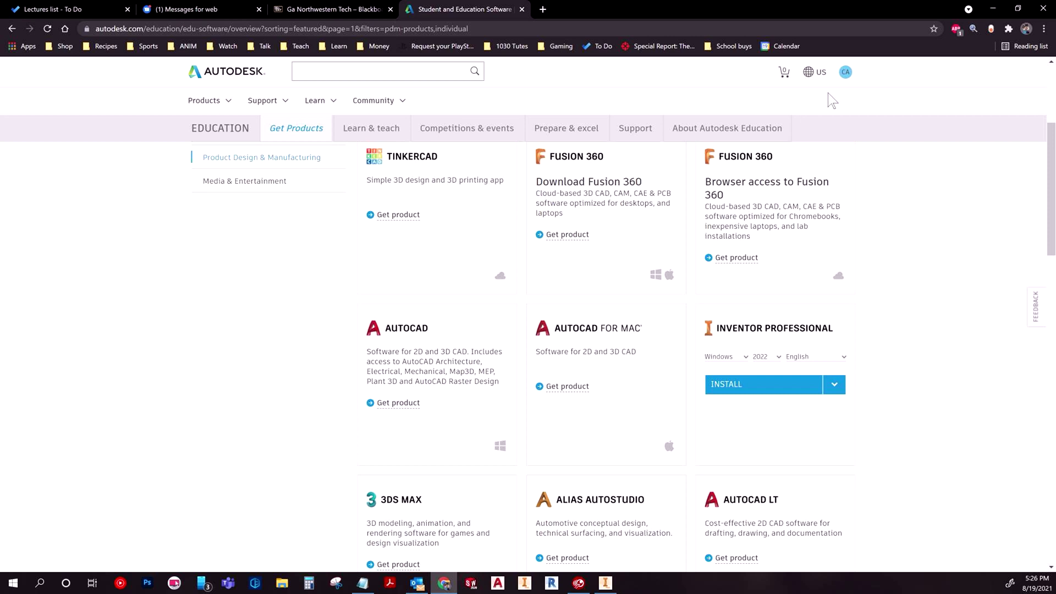
# Open the account avatar menu at the top right of the Autodesk Education page.
pyautogui.click(847, 74)
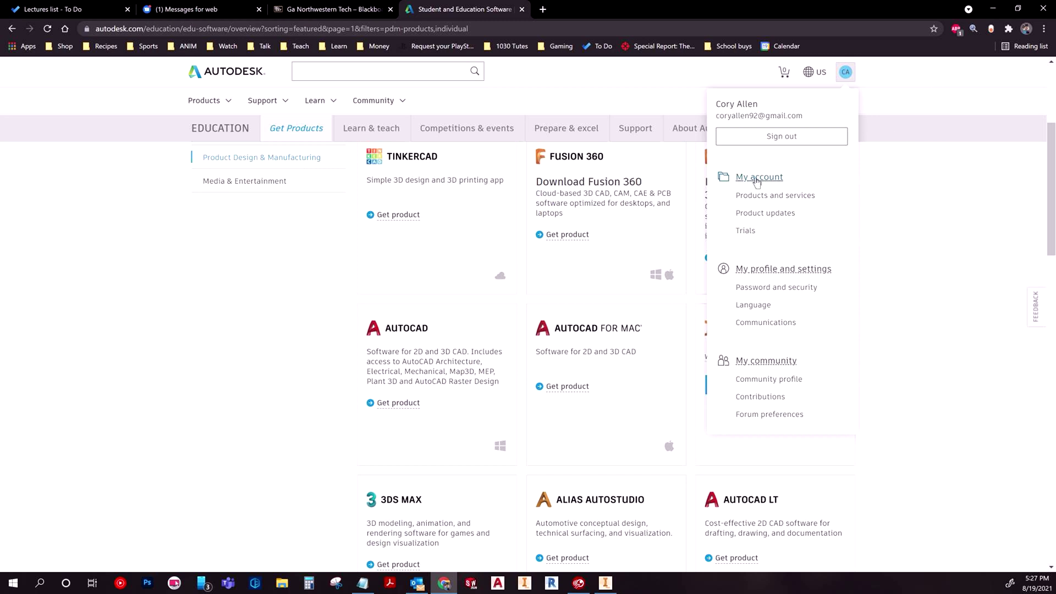
# Open Products and Services and expand Inventor Professional to show its 2022, 2021 and 2020 downloads.
pyautogui.click(776, 197)
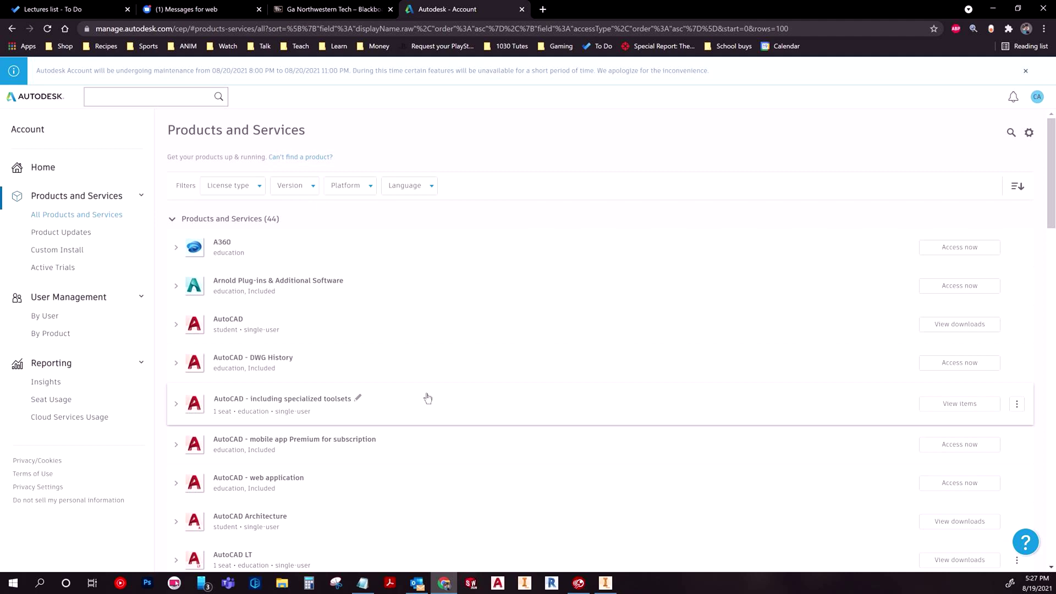
pyautogui.scroll(-12, 434, 405)
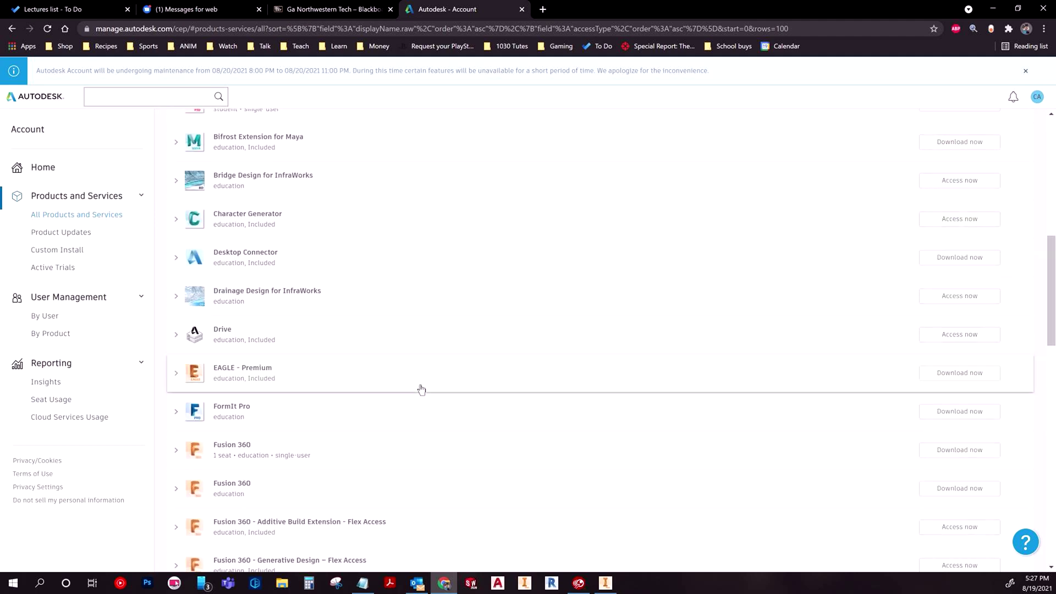
pyautogui.scroll(-10, 385, 379)
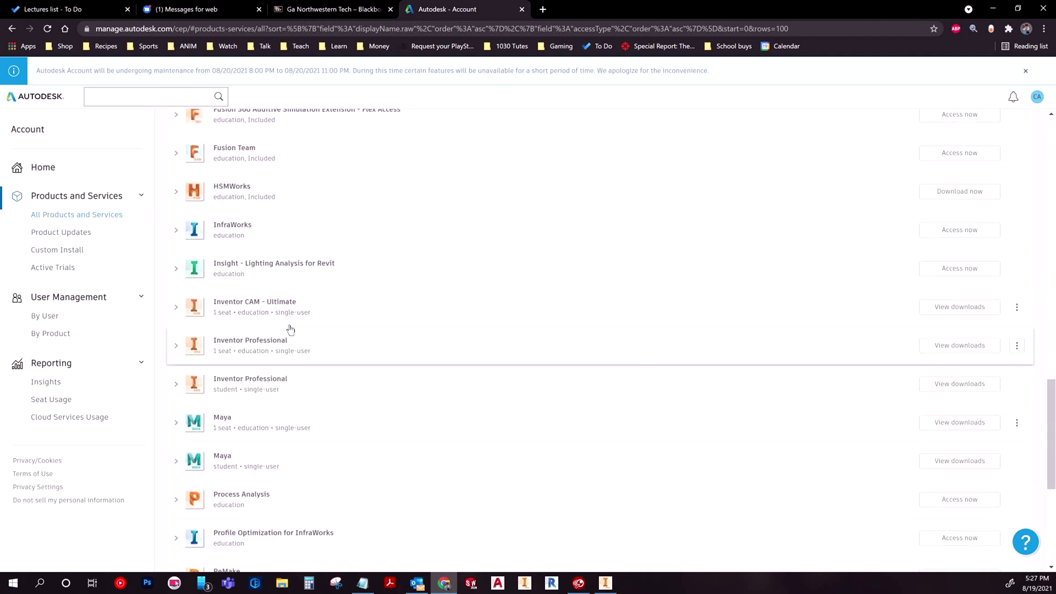
pyautogui.click(317, 355)
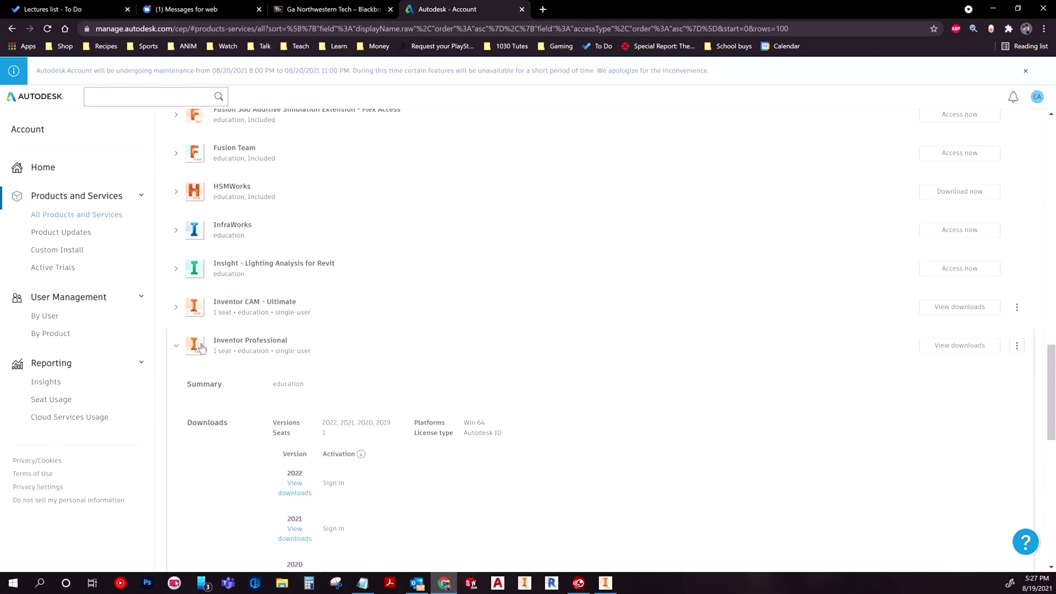
pyautogui.scroll(-3, 385, 418)
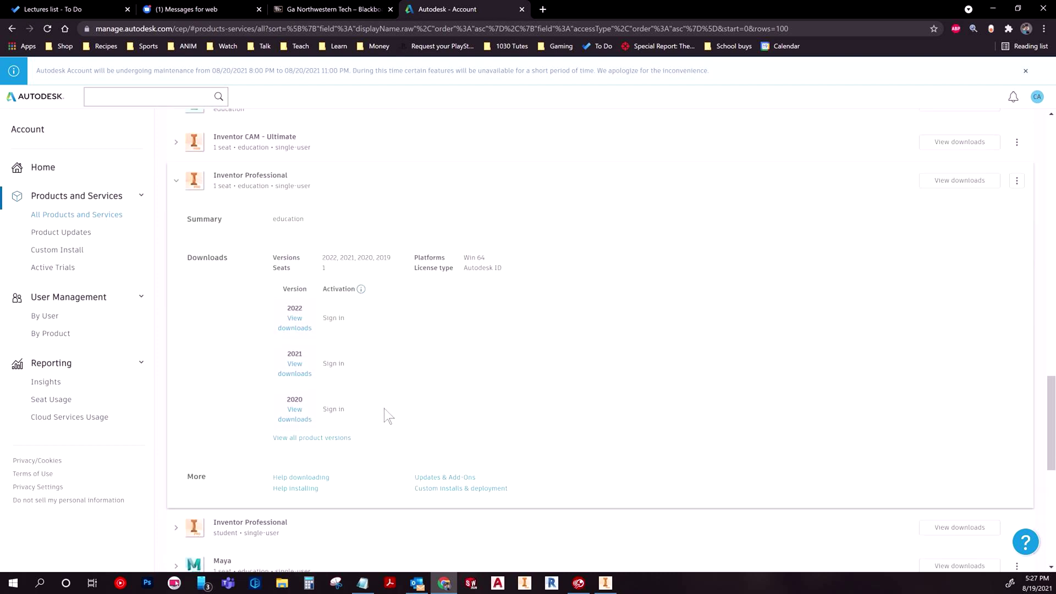